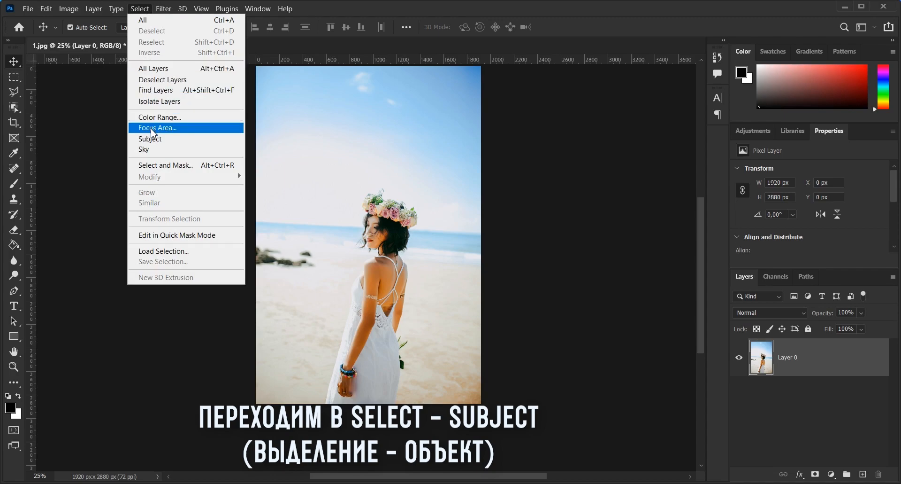
- Select the woman with Select Subject and copy her onto a new layer
{"action": "left_click", "coordinate": [150, 139]}
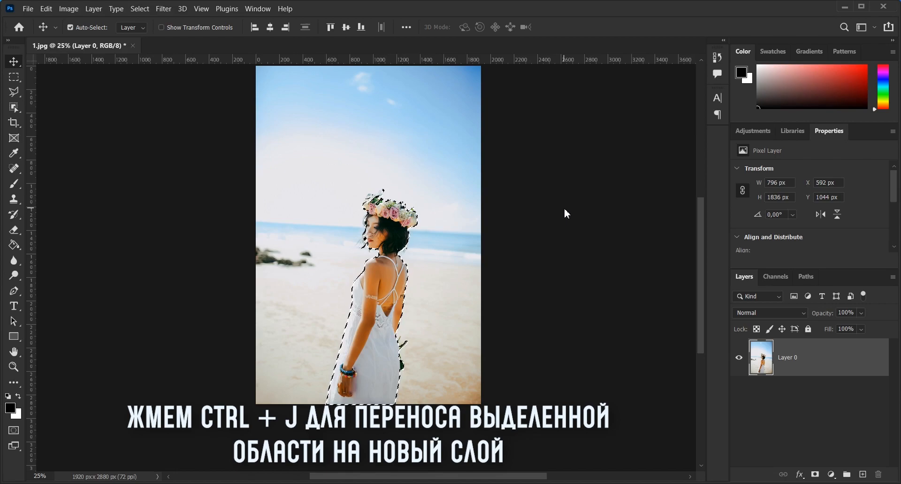
{"action": "key", "text": "ctrl+j"}
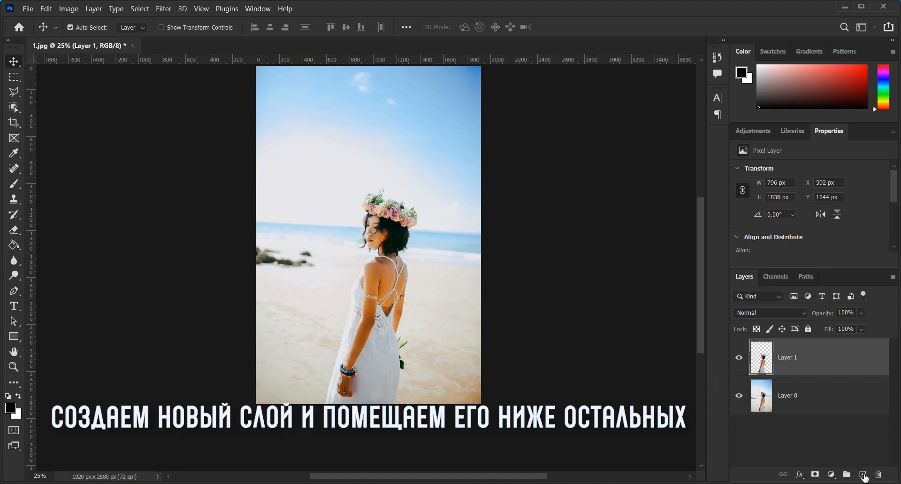
- Add a new layer beneath all others and fill it with black (000000) using the Paint Bucket
{"action": "left_click", "coordinate": [863, 473]}
{"action": "left_click_drag", "start_coordinate": [825, 352], "coordinate": [832, 450]}
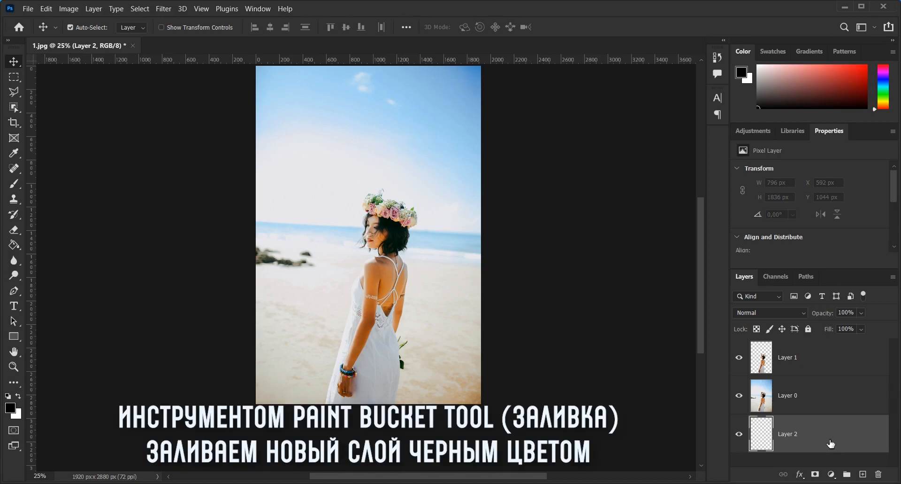
{"action": "mouse_move", "coordinate": [13, 244]}
{"action": "left_mouse_down"}
{"action": "mouse_move", "coordinate": [43, 244]}
{"action": "mouse_move", "coordinate": [66, 257]}
{"action": "left_mouse_up"}
{"action": "left_click", "coordinate": [10, 407]}
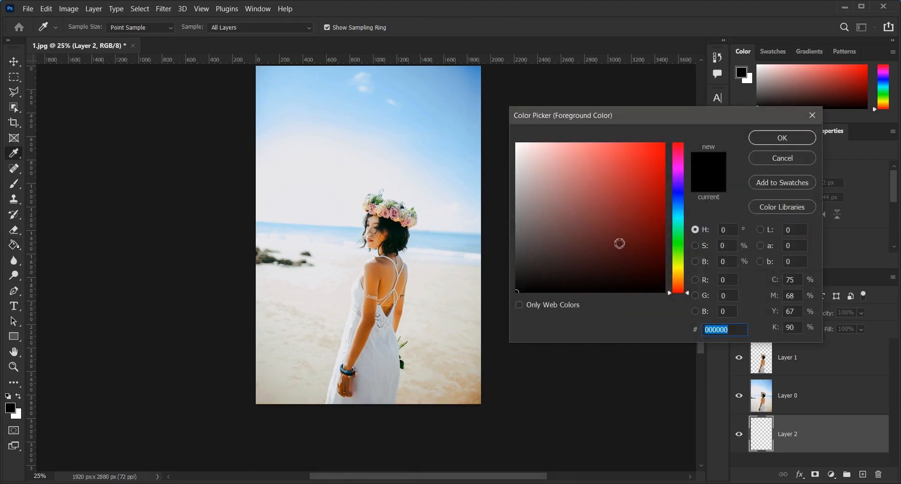
{"action": "left_click", "coordinate": [782, 138]}
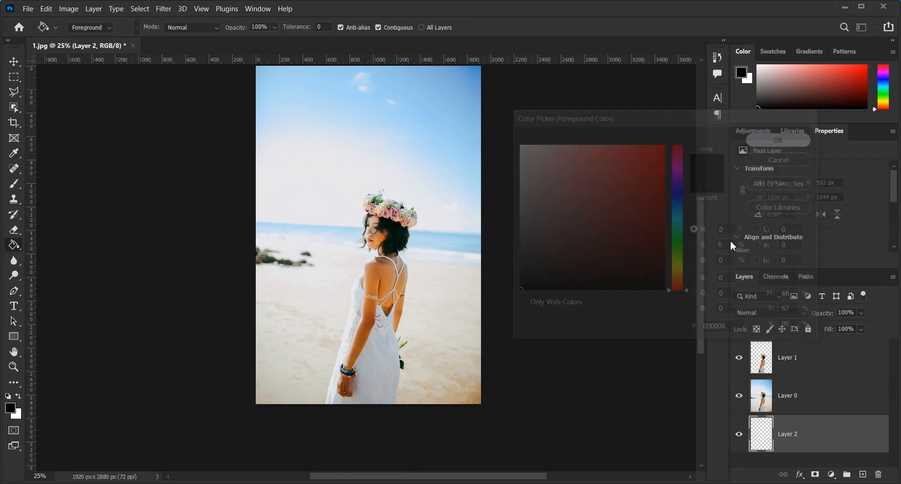
{"action": "left_click", "coordinate": [463, 282]}
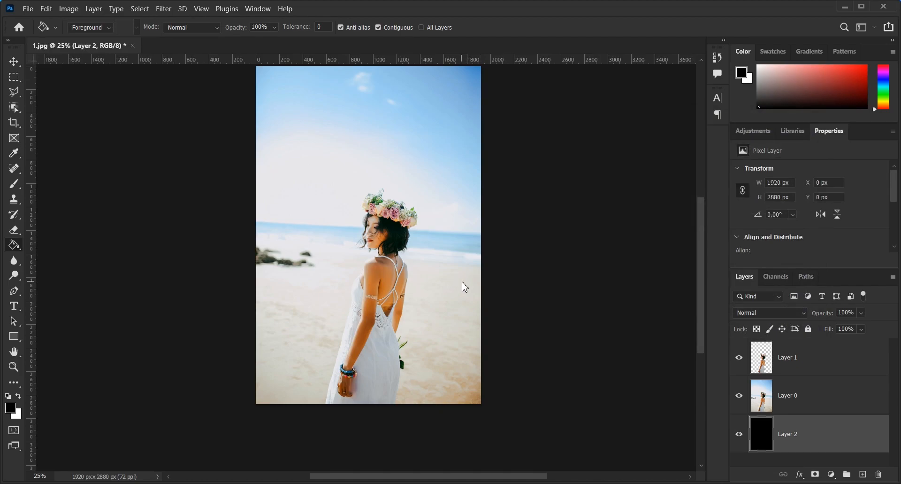
- Hide Layer 0 and Layer 1, and draw a rectangle about 1679 × 334 px near the canvas's lower edge with no stroke and 30 px corners
{"action": "left_click", "coordinate": [739, 395]}
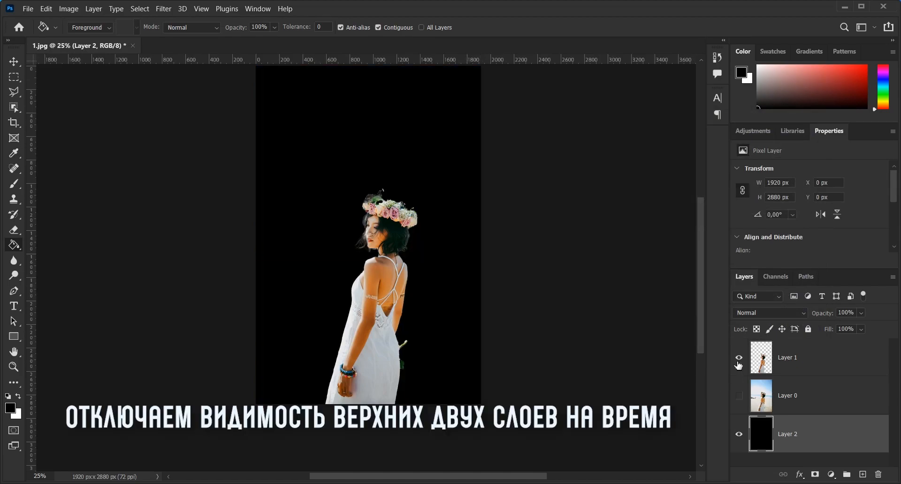
{"action": "left_click", "coordinate": [739, 358]}
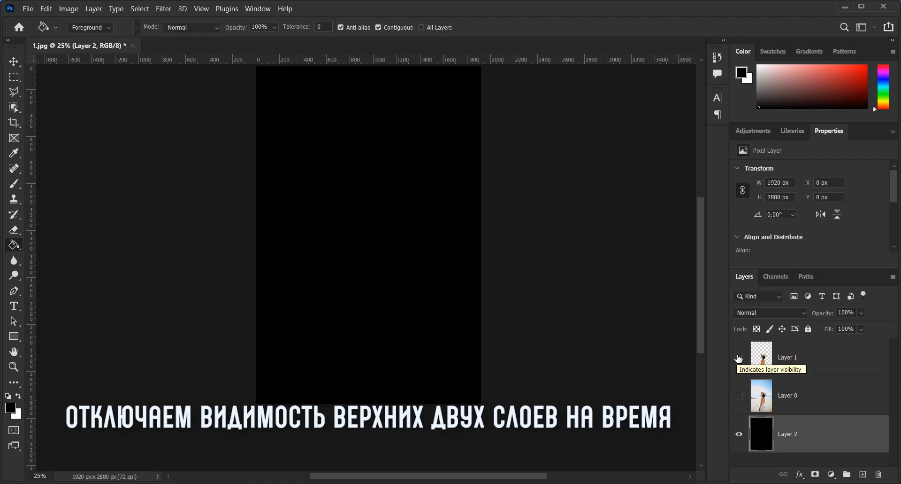
{"action": "left_click", "coordinate": [14, 336]}
{"action": "left_click", "coordinate": [62, 336]}
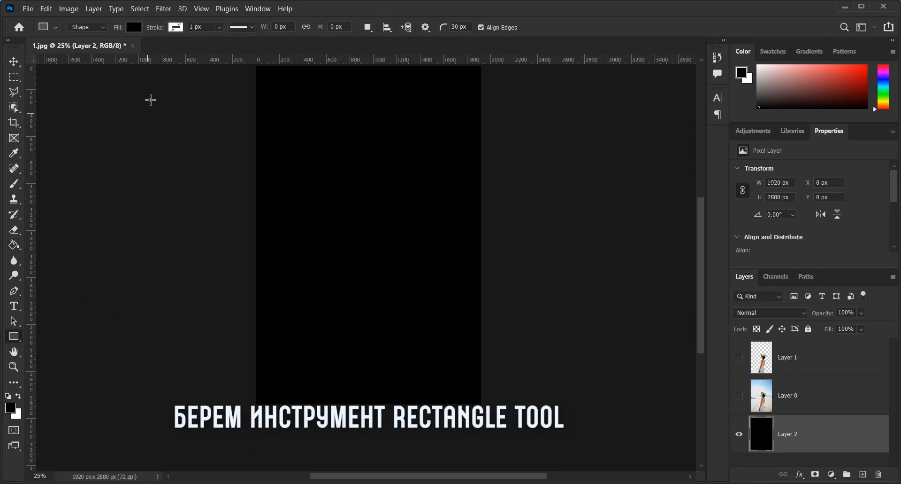
{"action": "left_click", "coordinate": [135, 29]}
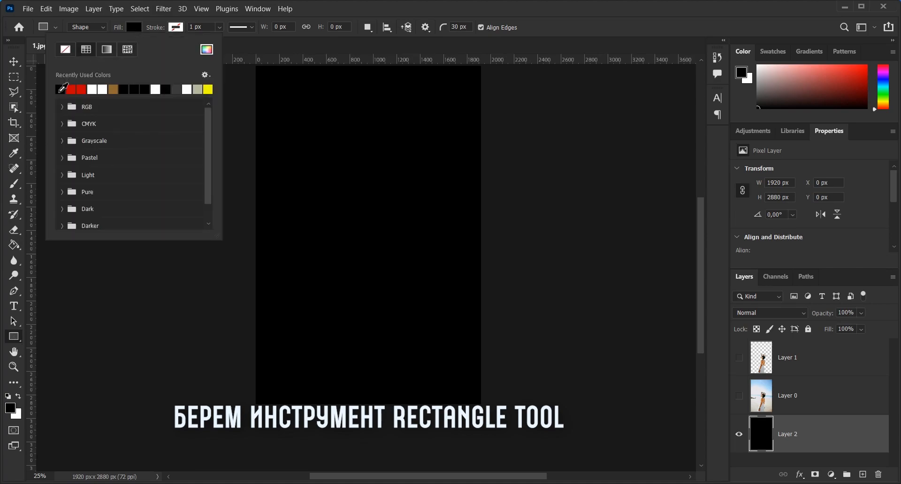
{"action": "left_click", "coordinate": [176, 27]}
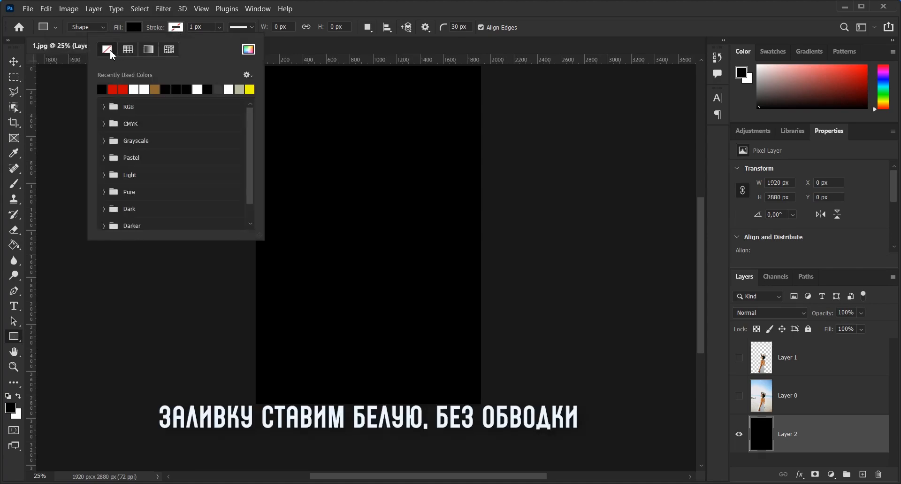
{"action": "left_click", "coordinate": [375, 13]}
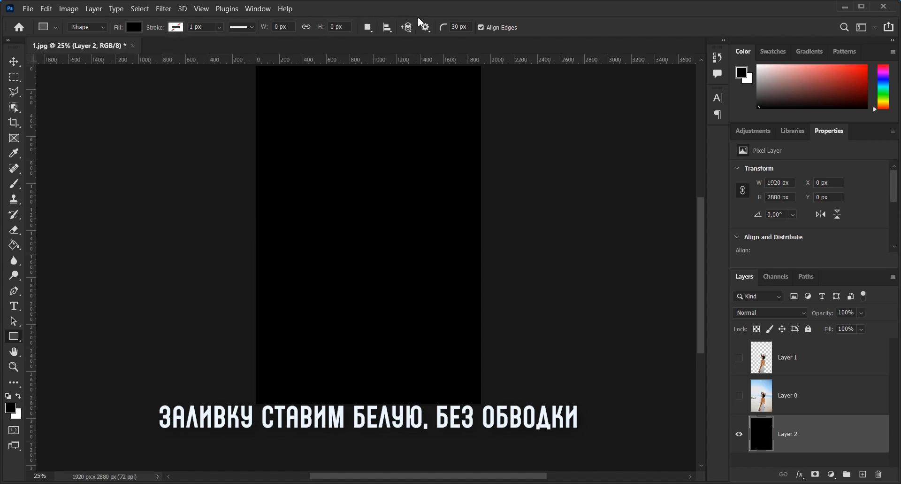
{"action": "left_click", "coordinate": [470, 27]}
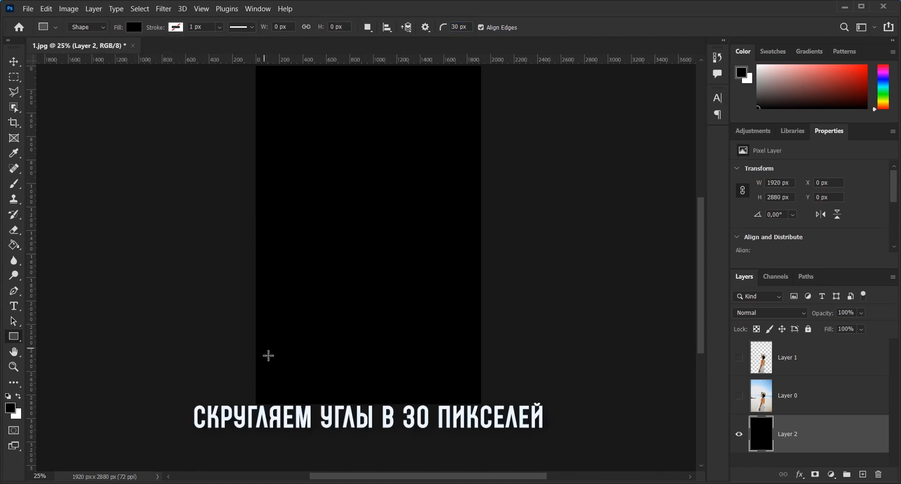
{"action": "left_click_drag", "start_coordinate": [268, 352], "coordinate": [464, 389]}
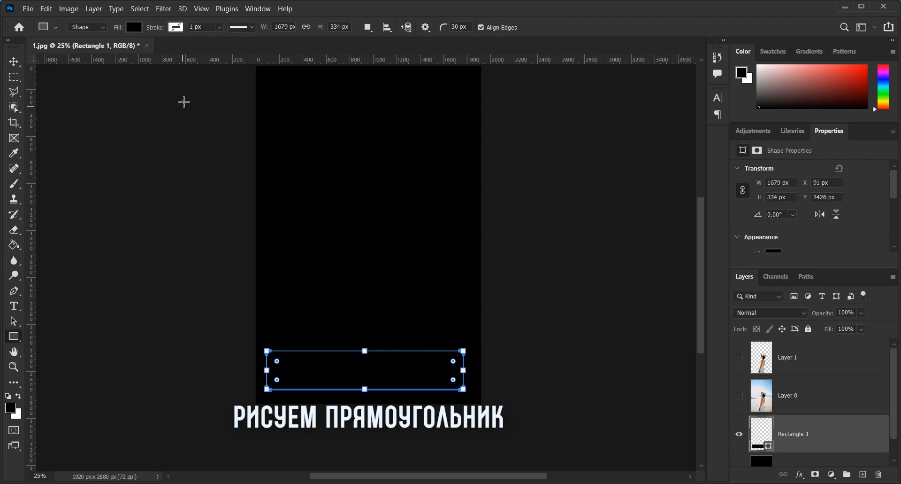
- Set the rectangle's fill colour to white
{"action": "left_click", "coordinate": [134, 27]}
{"action": "left_click", "coordinate": [96, 89]}
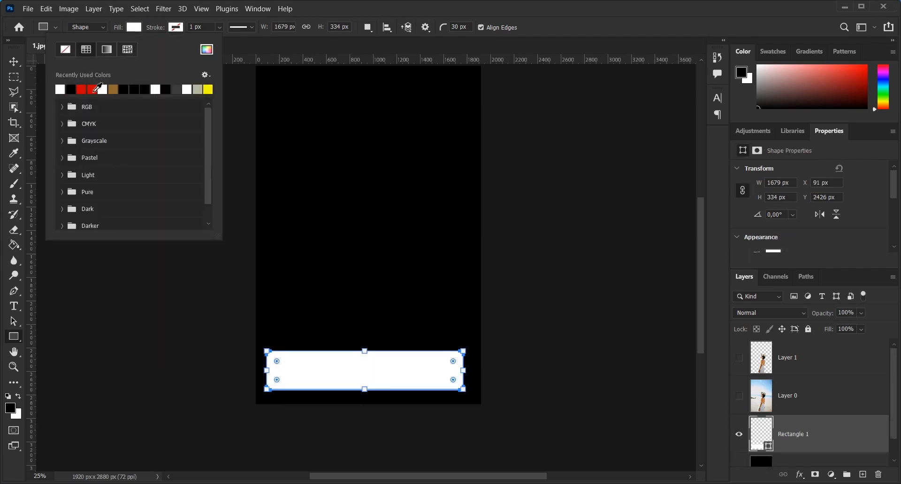
{"action": "left_click", "coordinate": [276, 44]}
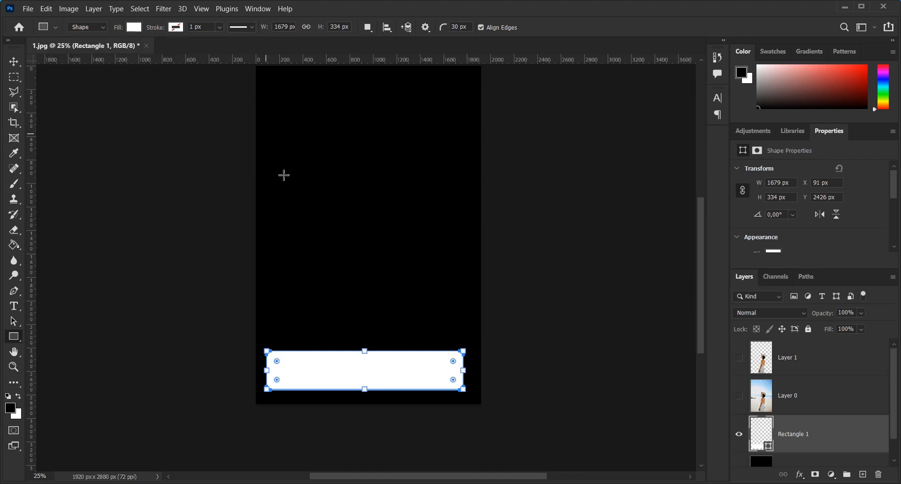
- Rotate the white rectangle about -9.66° and move it slightly upward, centred horizontally at X 960 px
{"action": "left_click", "coordinate": [16, 62]}
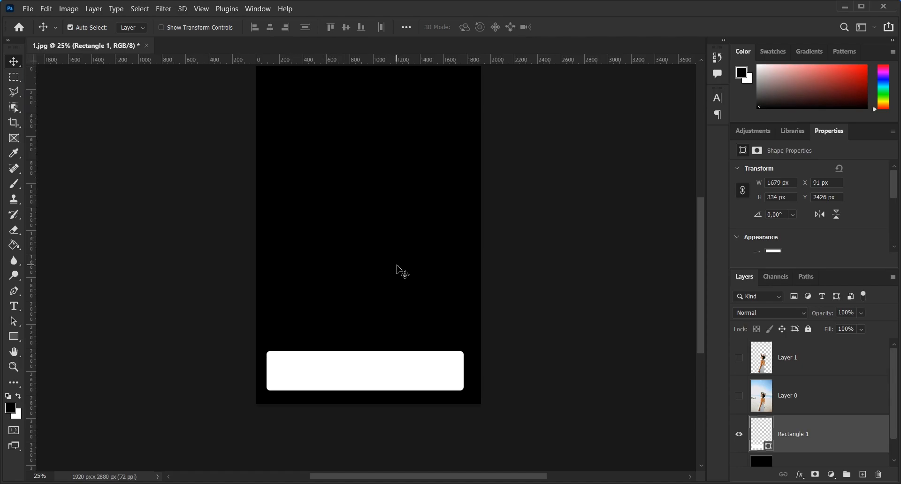
{"action": "key", "text": "ctrl+t"}
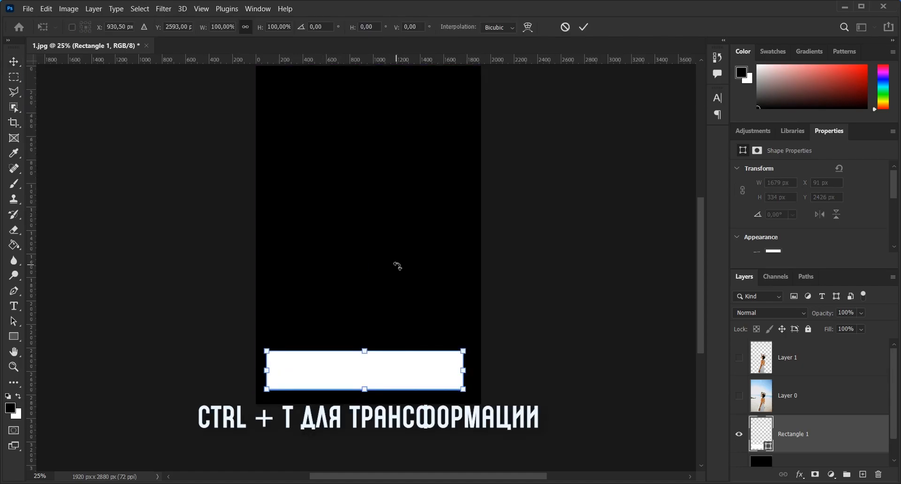
{"action": "left_click_drag", "start_coordinate": [472, 349], "coordinate": [468, 328]}
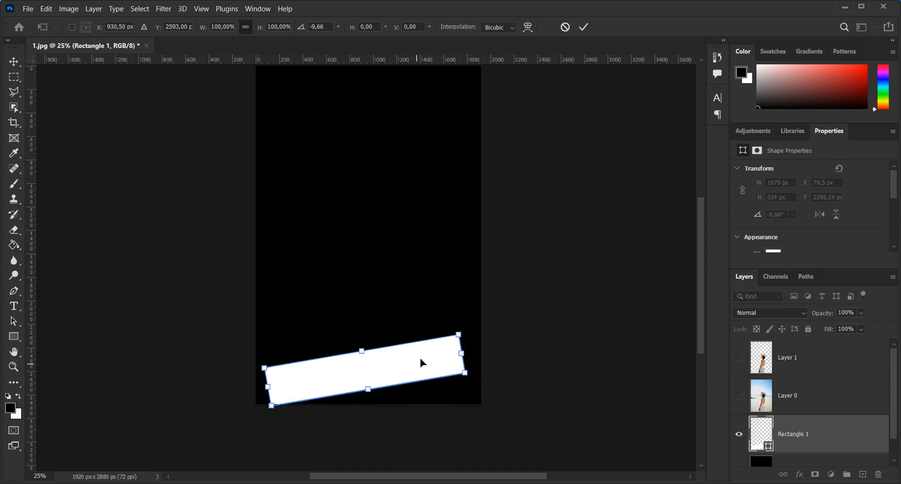
{"action": "left_click_drag", "start_coordinate": [421, 363], "coordinate": [425, 352]}
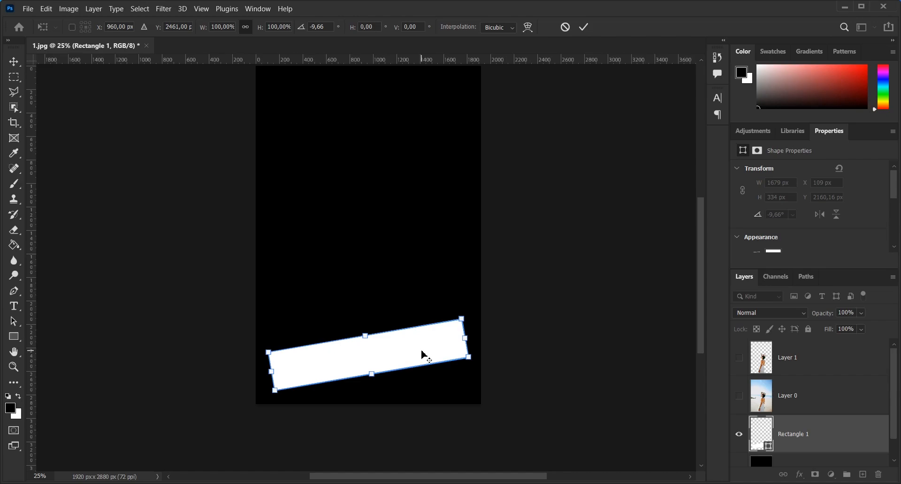
{"action": "left_click_drag", "start_coordinate": [422, 350], "coordinate": [419, 308]}
{"action": "key", "text": "Return"}
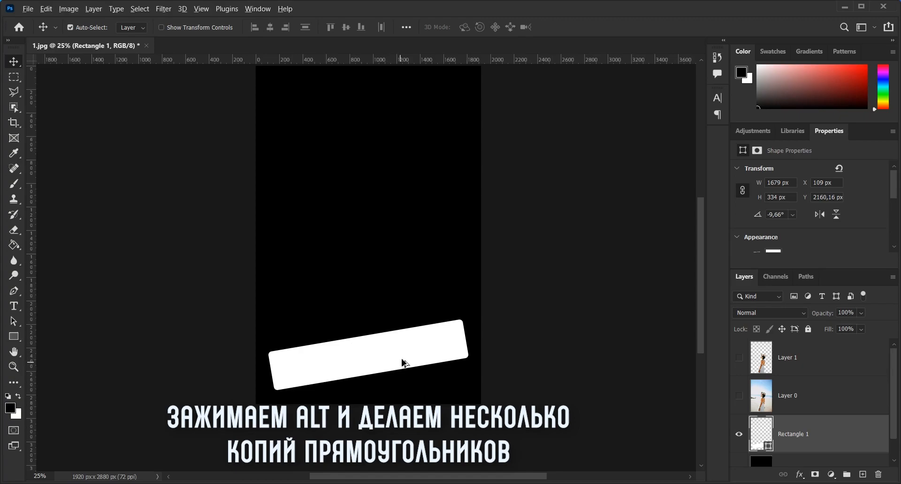
- Make three copies of the tilted rectangle stacked above it with narrow gaps, and group all four rectangle layers
{"action": "left_click_drag", "start_coordinate": [403, 360], "coordinate": [363, 231]}
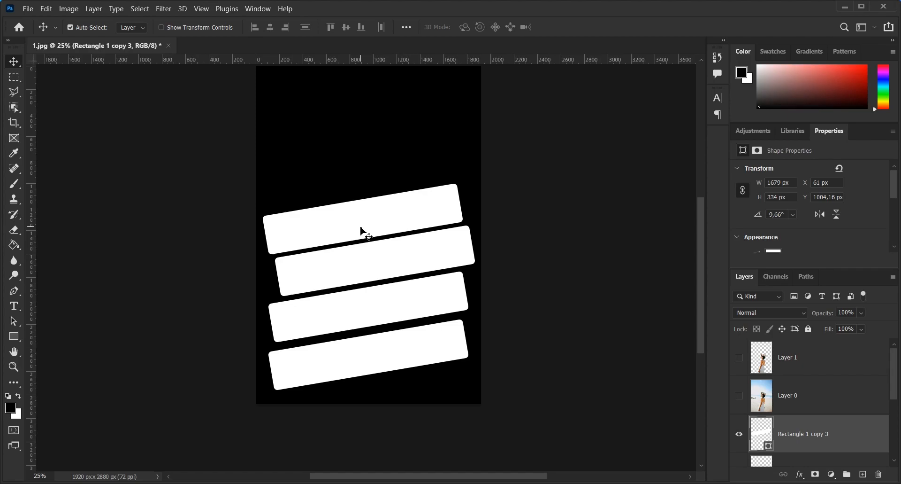
{"action": "scroll", "coordinate": [793, 397], "scroll_direction": "down", "scroll_amount": 2}
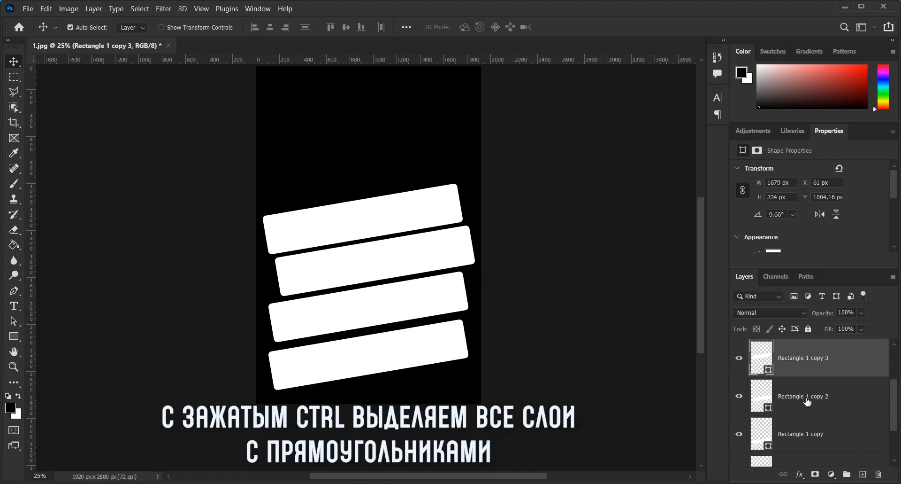
{"action": "left_click", "coordinate": [818, 409], "text": "ctrl"}
{"action": "left_click", "coordinate": [824, 431], "text": "ctrl"}
{"action": "scroll", "coordinate": [822, 434], "scroll_direction": "down", "scroll_amount": 1}
{"action": "left_click", "coordinate": [820, 436], "text": "ctrl"}
{"action": "key", "text": "ctrl+g"}
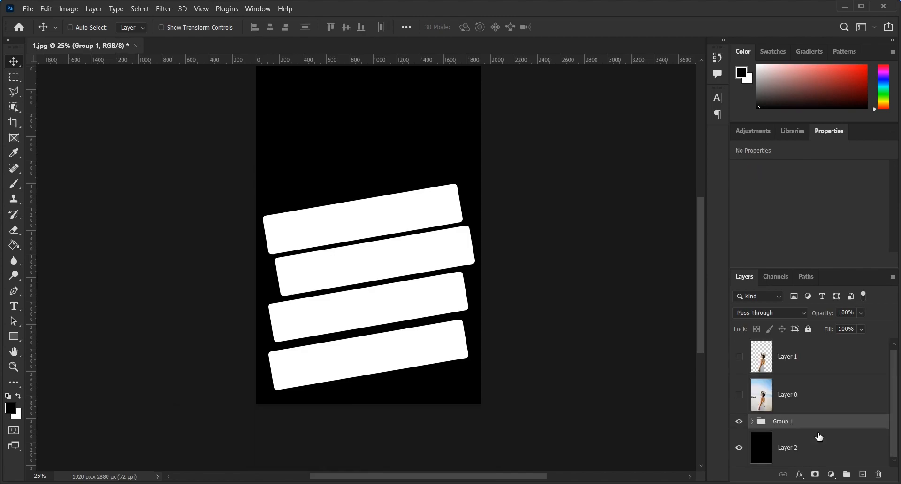
{"action": "left_click", "coordinate": [740, 421]}
{"action": "left_click", "coordinate": [740, 421]}
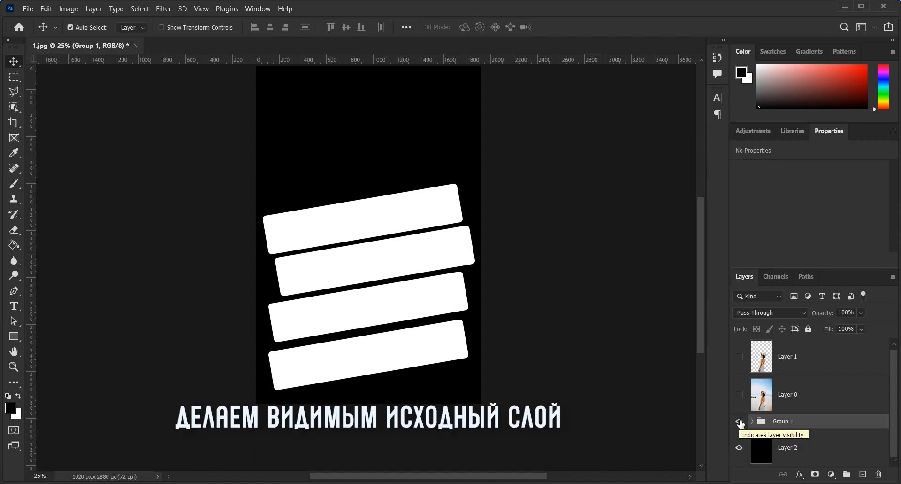
- Show Layer 0 and apply it as a clipping mask to the group of rectangles
{"action": "left_click", "coordinate": [740, 395]}
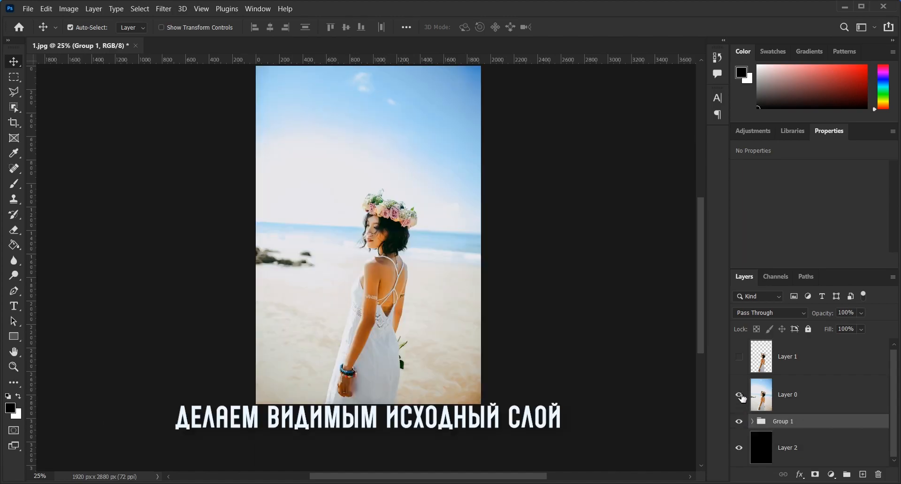
{"action": "left_click", "coordinate": [803, 395]}
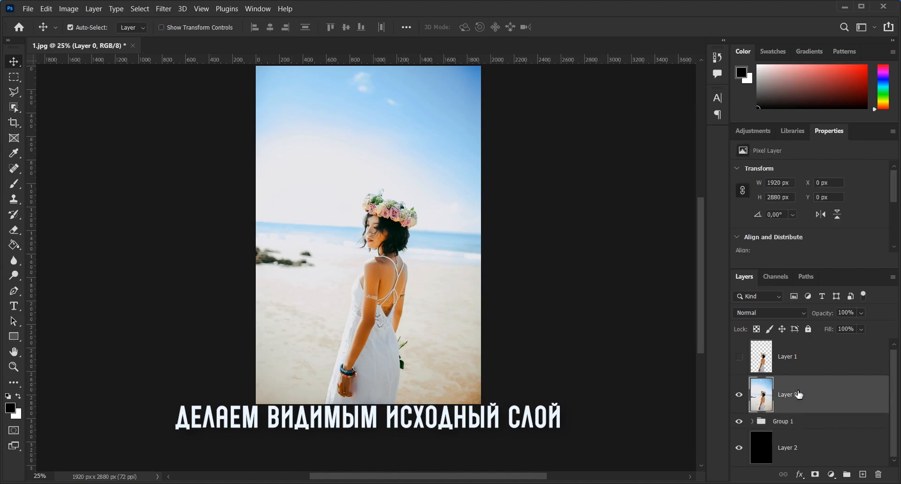
{"action": "right_click", "coordinate": [840, 394]}
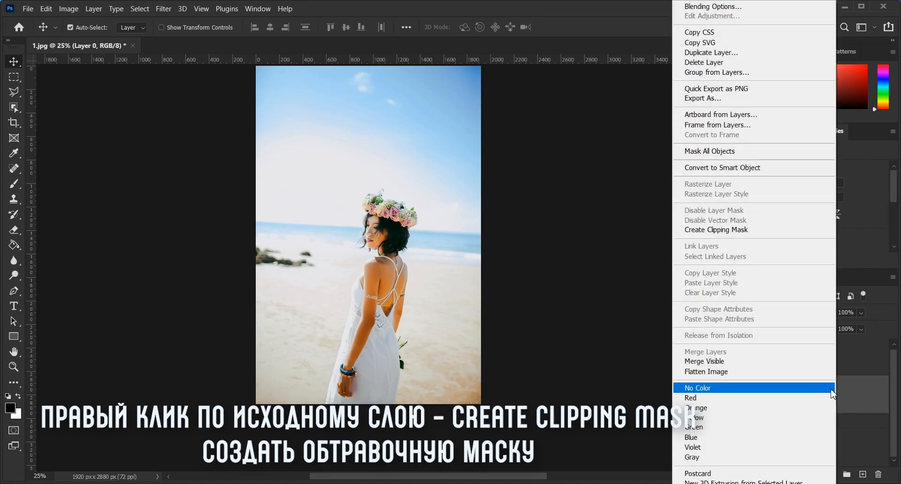
{"action": "left_click", "coordinate": [775, 233]}
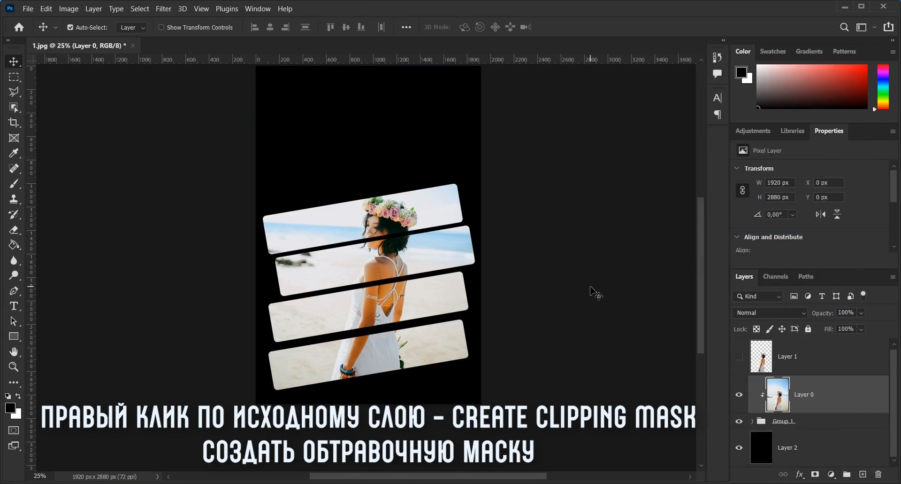
- Show Layer 1 with the cut-out woman and add a layer mask to it
{"action": "left_click", "coordinate": [740, 356]}
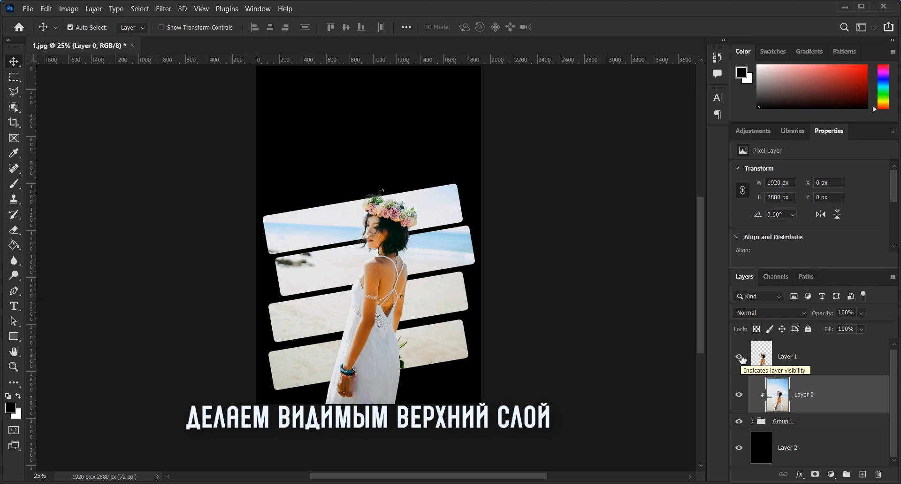
{"action": "left_click", "coordinate": [858, 369]}
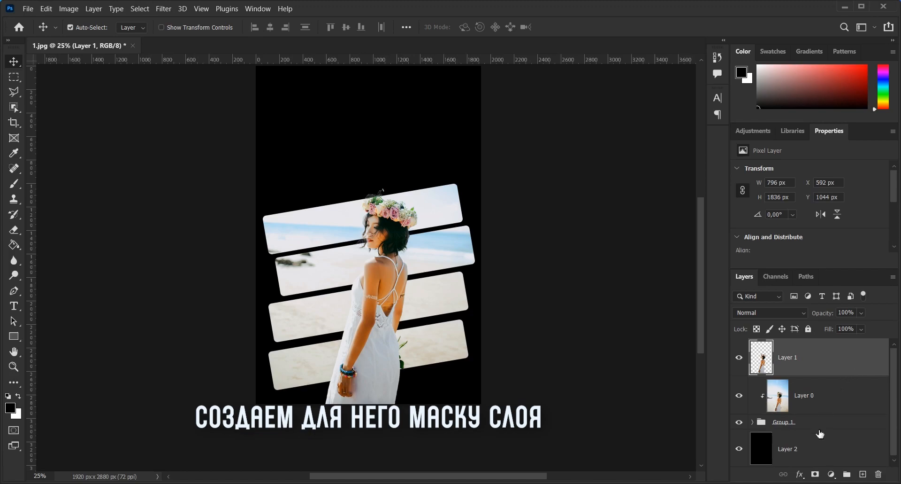
{"action": "left_click", "coordinate": [815, 474]}
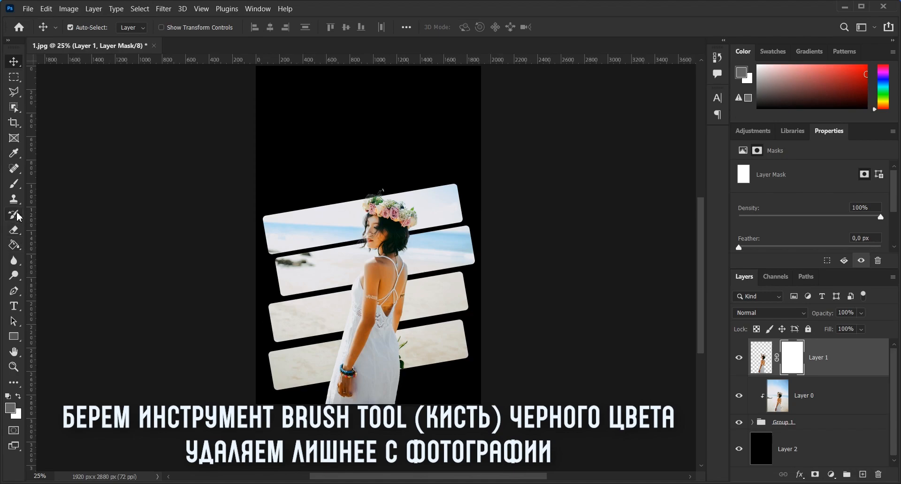
- Paint Layer 1's mask black (000000) with a size 250 brush to hide the woman below the lowest strip and in the gaps between strips
{"action": "left_click", "coordinate": [13, 183]}
{"action": "left_click", "coordinate": [64, 184]}
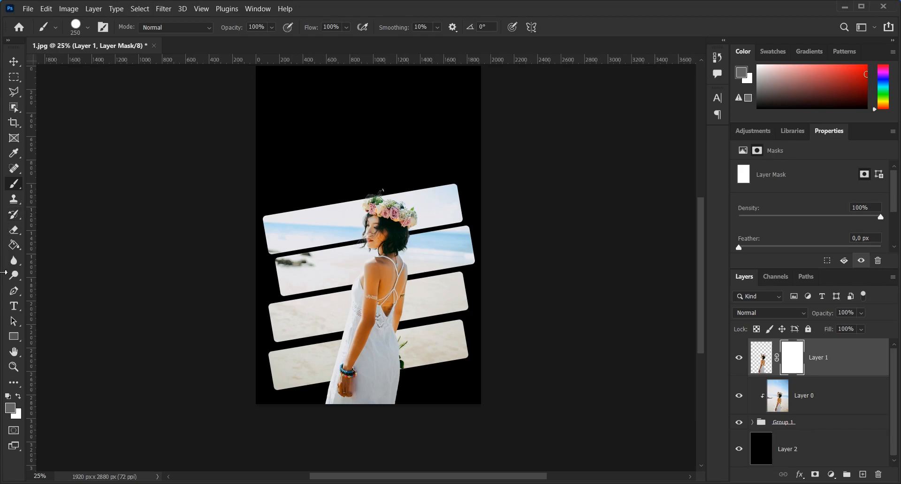
{"action": "left_click", "coordinate": [10, 408]}
{"action": "type", "text": "000000"}
{"action": "left_click", "coordinate": [770, 137]}
{"action": "mouse_move", "coordinate": [308, 386]}
{"action": "left_mouse_down"}
{"action": "mouse_move", "coordinate": [399, 368]}
{"action": "mouse_move", "coordinate": [387, 380]}
{"action": "mouse_move", "coordinate": [309, 394]}
{"action": "mouse_move", "coordinate": [399, 397]}
{"action": "left_mouse_up"}
{"action": "left_click_drag", "start_coordinate": [319, 335], "coordinate": [410, 318]}
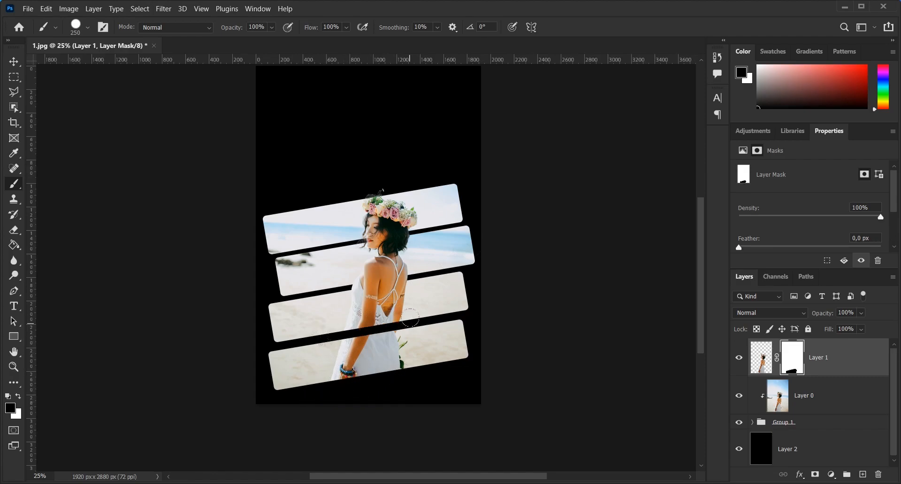
{"action": "left_click_drag", "start_coordinate": [328, 287], "coordinate": [412, 270]}
{"action": "left_click_drag", "start_coordinate": [331, 248], "coordinate": [407, 235]}
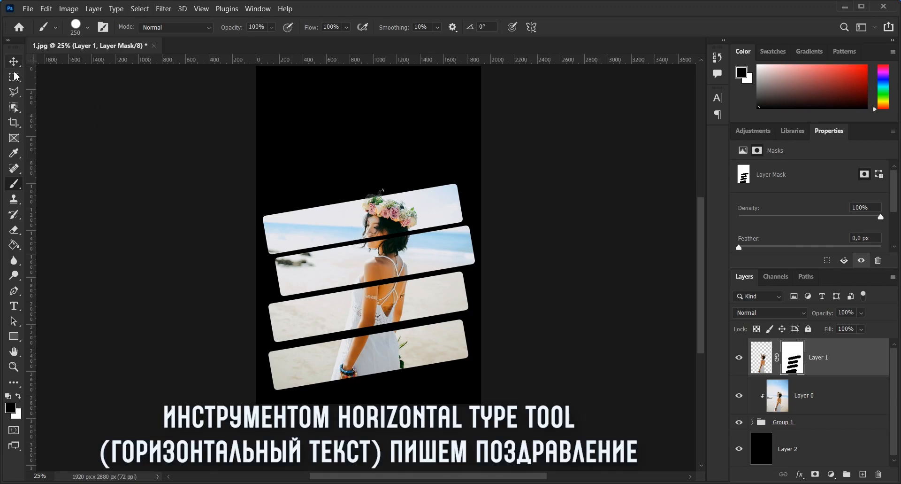
- Set up the Horizontal Type tool with the Brotherhood Script font and a red text color (c20000)
{"action": "left_click", "coordinate": [14, 306]}
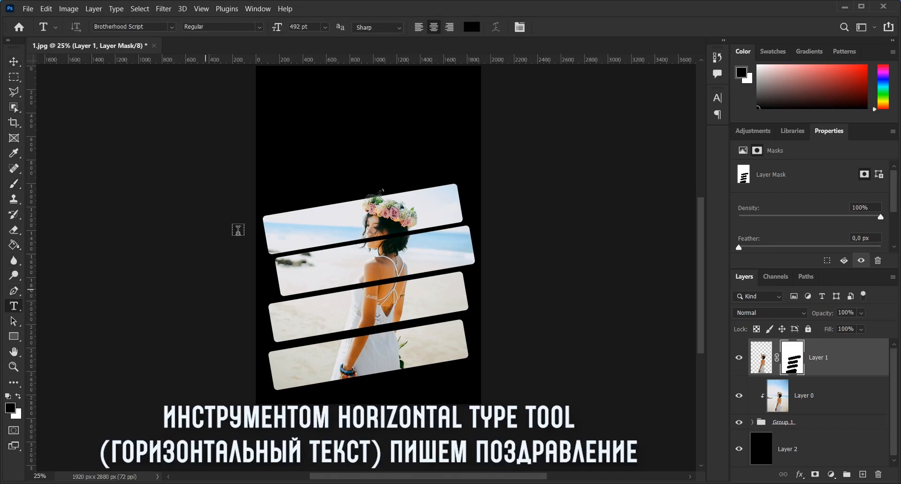
{"action": "left_click", "coordinate": [171, 27]}
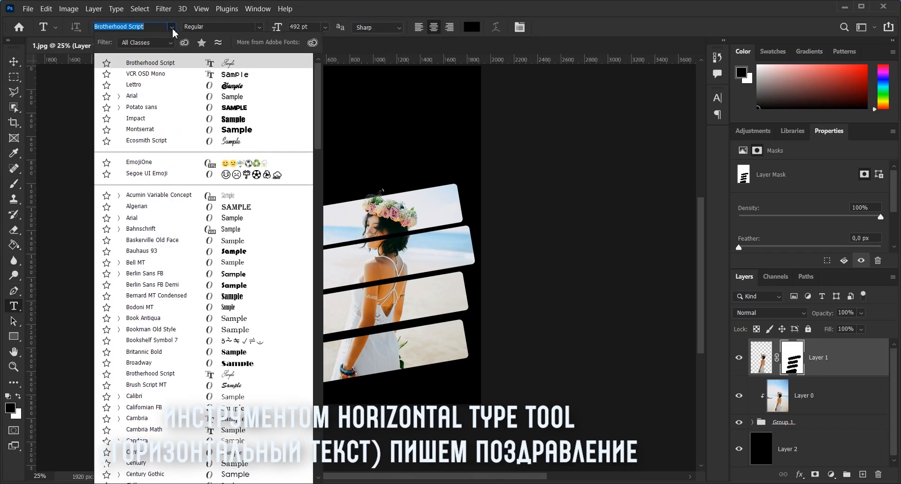
{"action": "left_click", "coordinate": [232, 67]}
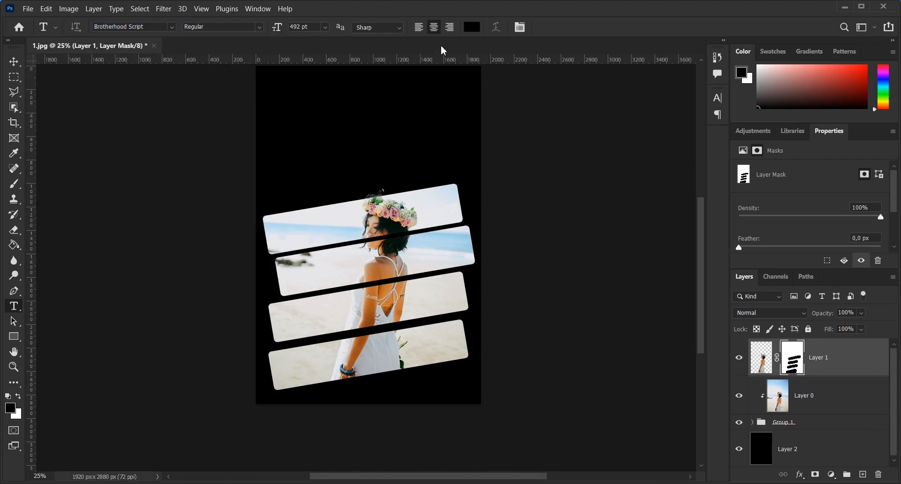
{"action": "left_click", "coordinate": [472, 27]}
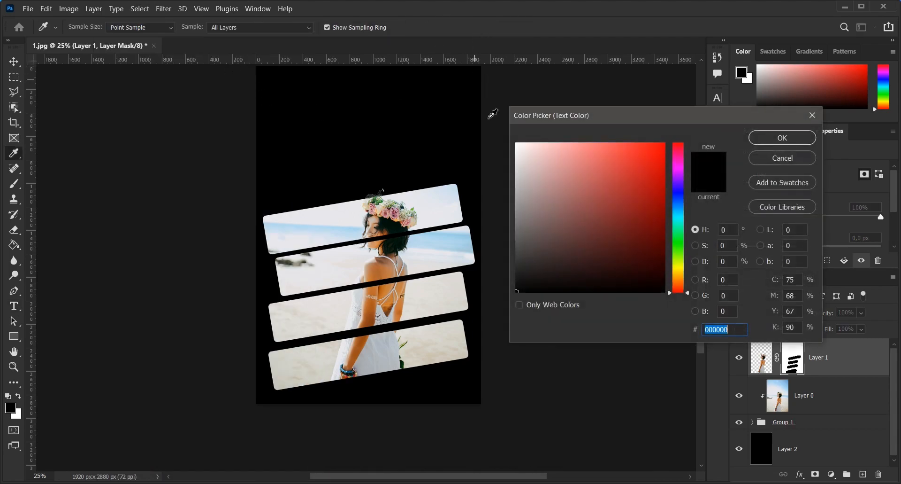
{"action": "left_click_drag", "start_coordinate": [615, 186], "coordinate": [685, 179]}
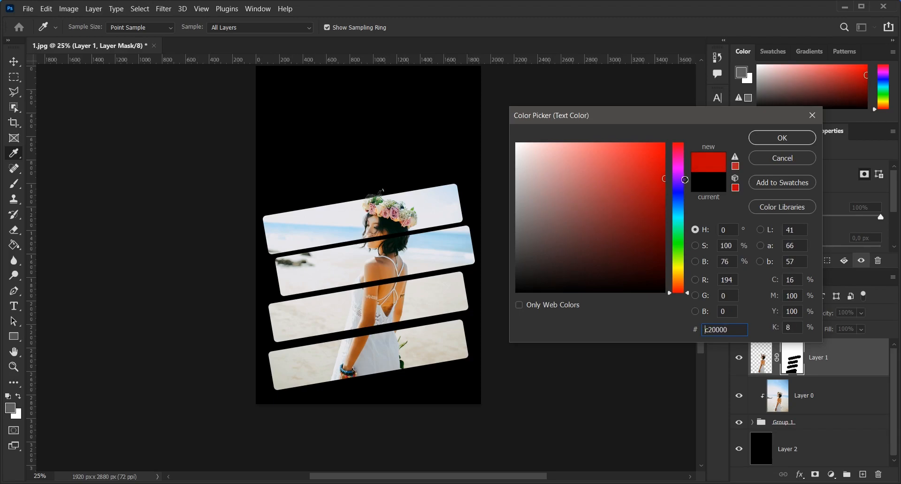
{"action": "left_click", "coordinate": [771, 138]}
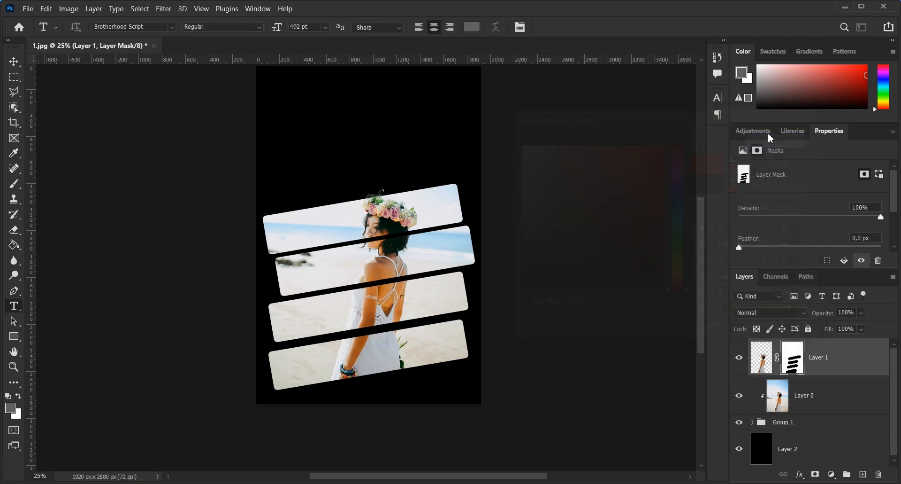
- Add the greeting "Happy Valentines Day" on the black area above the strips, with "Happy" on its own line above "Valentines Day"
{"action": "left_click", "coordinate": [335, 120]}
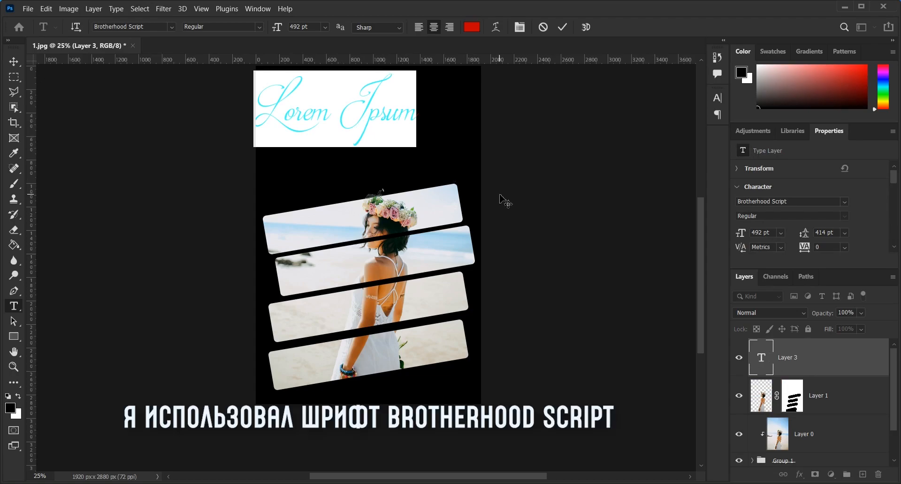
{"action": "type", "text": "Happy"}
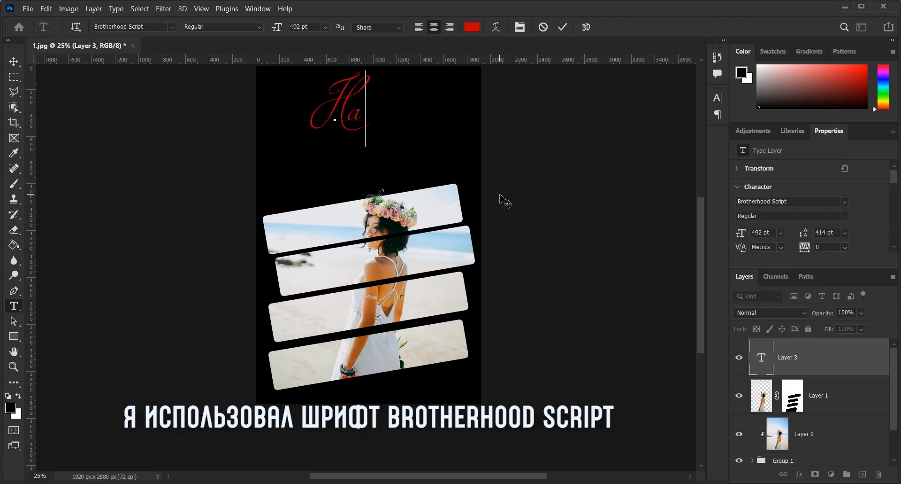
{"action": "key", "text": "Return"}
{"action": "type", "text": "M"}
{"action": "type", "text": "al"}
{"action": "type", "text": "tin"}
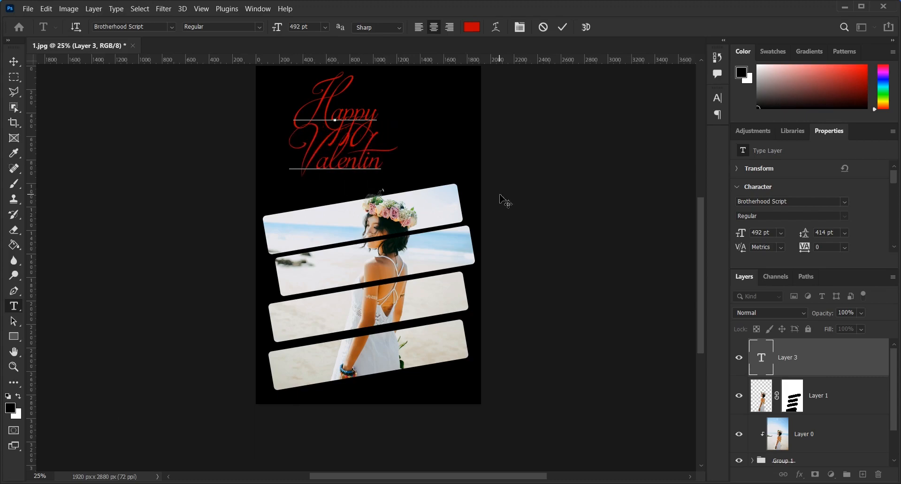
{"action": "type", "text": "es Day"}
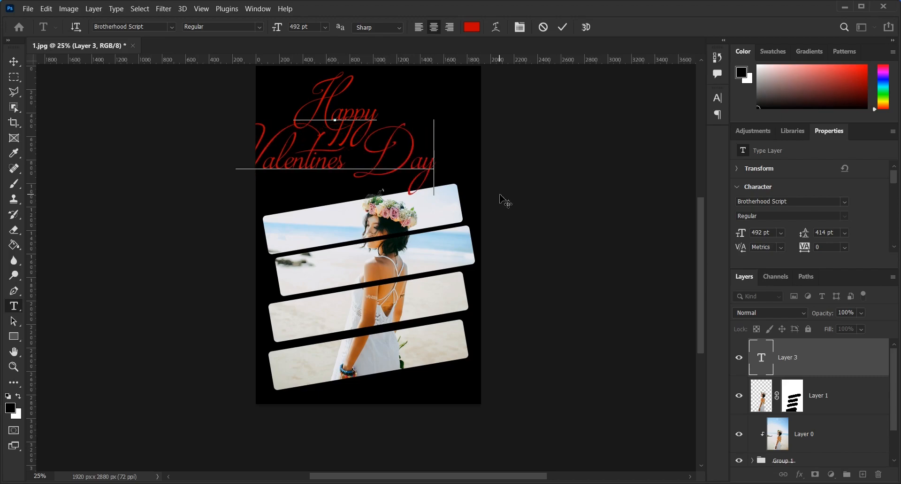
{"action": "left_click", "coordinate": [563, 27]}
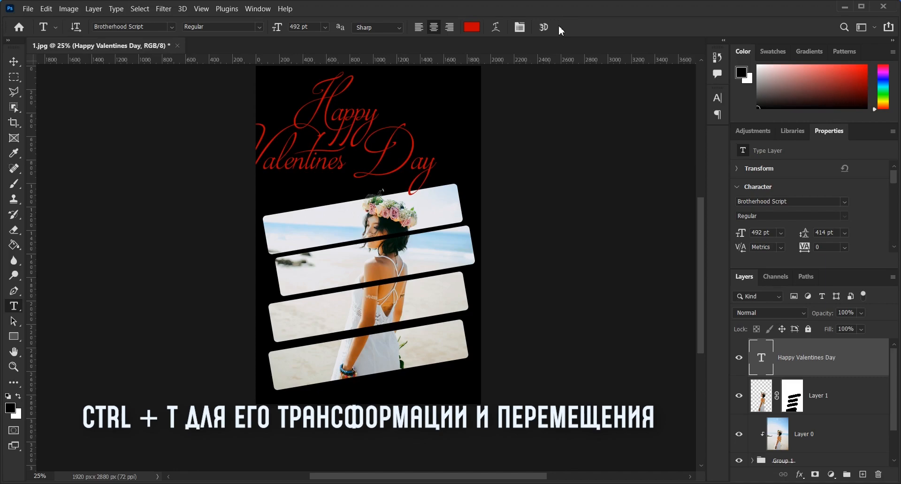
- Rotate the greeting text about -9.5° to match the strips' tilt and center it just above the uppermost strip
{"action": "key", "text": "ctrl+t"}
{"action": "mouse_move", "coordinate": [470, 194]}
{"action": "left_mouse_down"}
{"action": "mouse_move", "coordinate": [492, 166]}
{"action": "mouse_move", "coordinate": [483, 197]}
{"action": "left_mouse_up"}
{"action": "left_click_drag", "start_coordinate": [376, 163], "coordinate": [388, 177]}
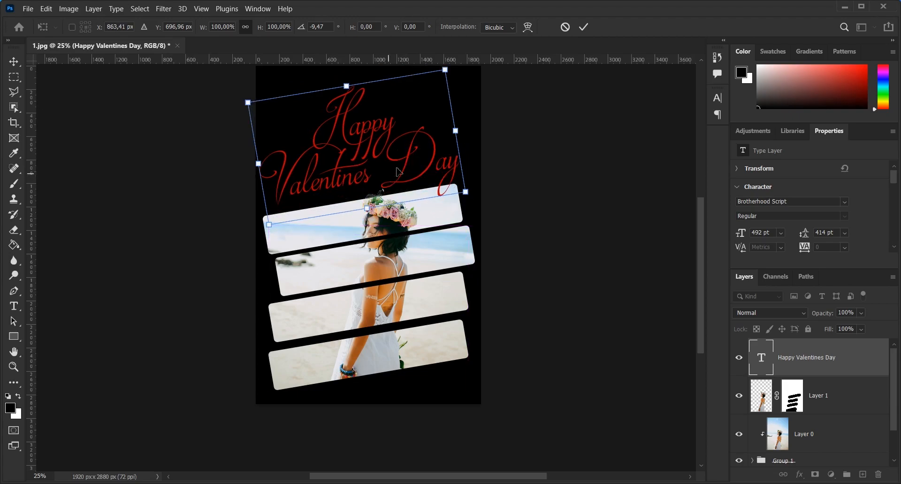
{"action": "left_click", "coordinate": [584, 26]}
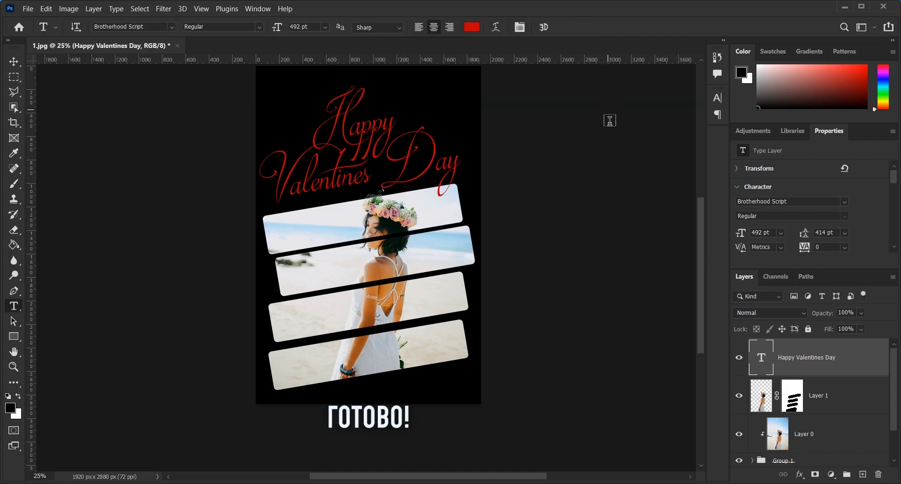